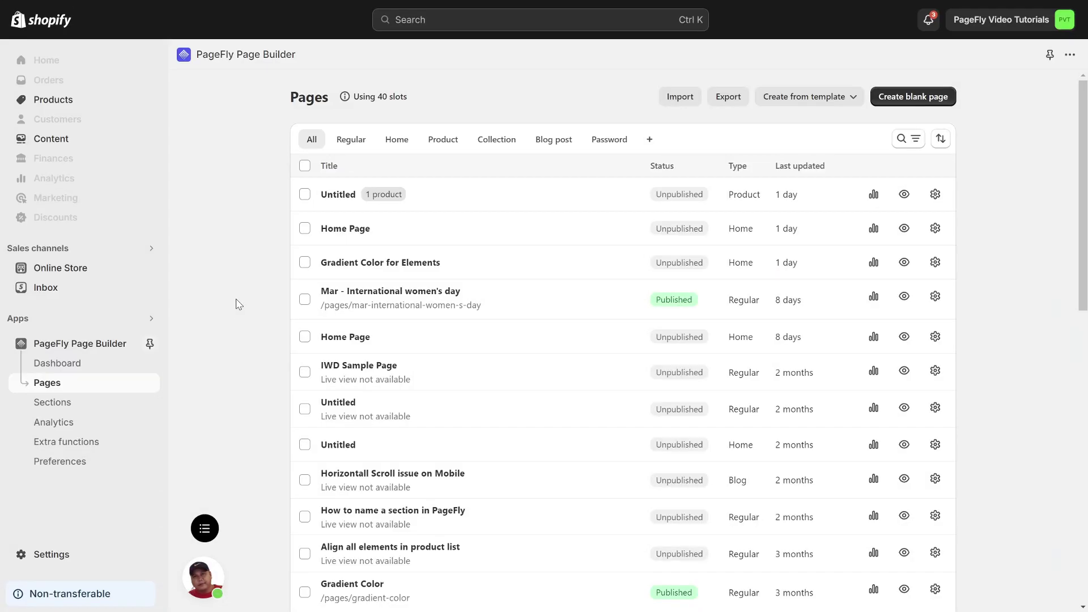
Step: Show the list of saved PageFly sections instead of the PageFly pages list
click(68, 407)
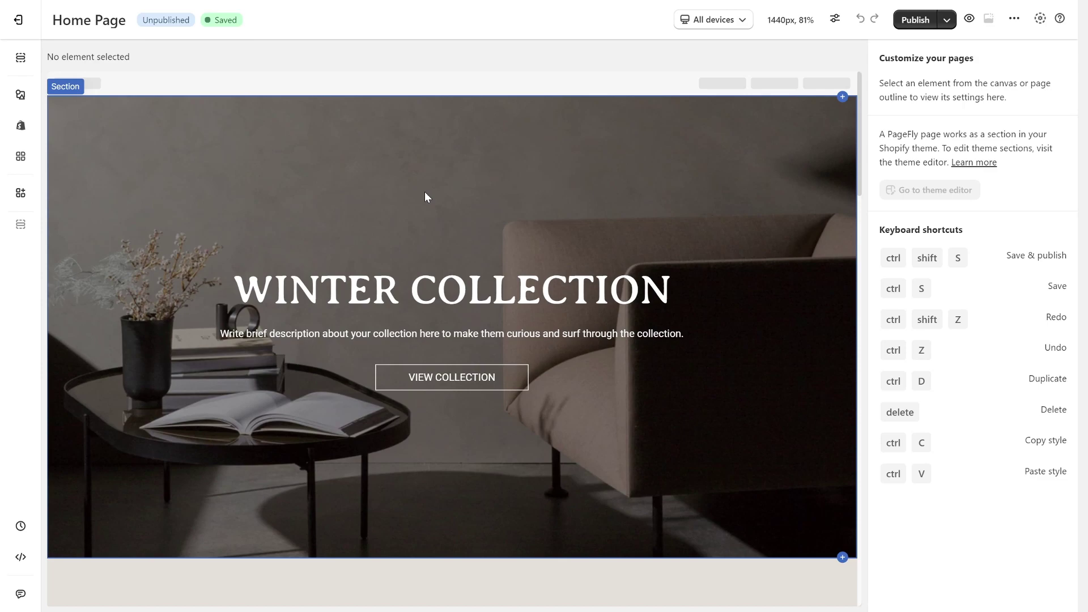
Step: Publish the Home Page with its Winter Collection banner from the PageFly editor
click(914, 20)
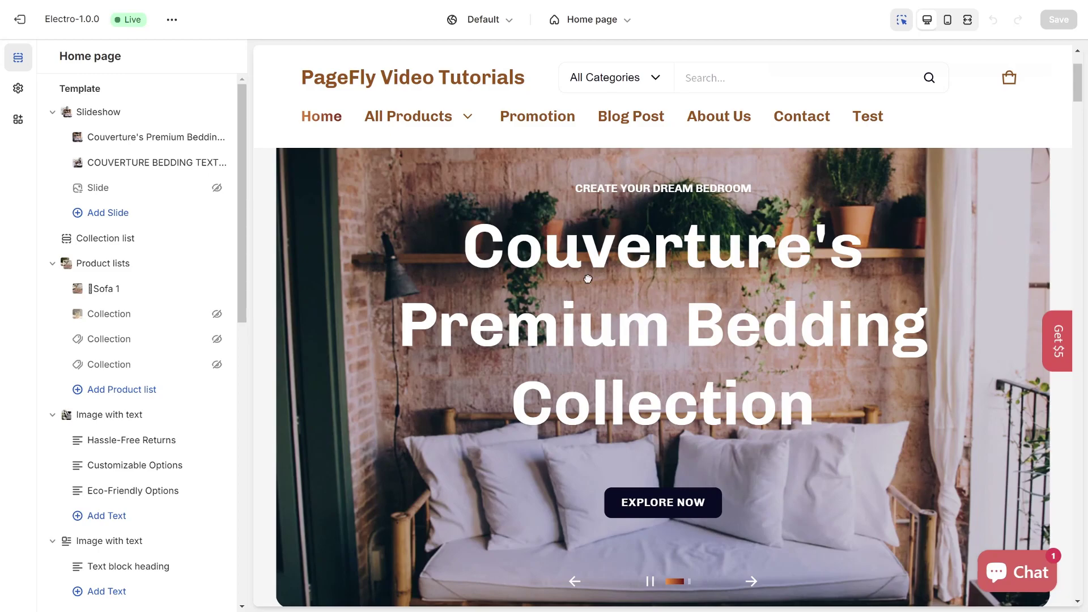
Step: Step through Our products and Image with text rows, then reveal the PageFly Home Page section
click(102, 263)
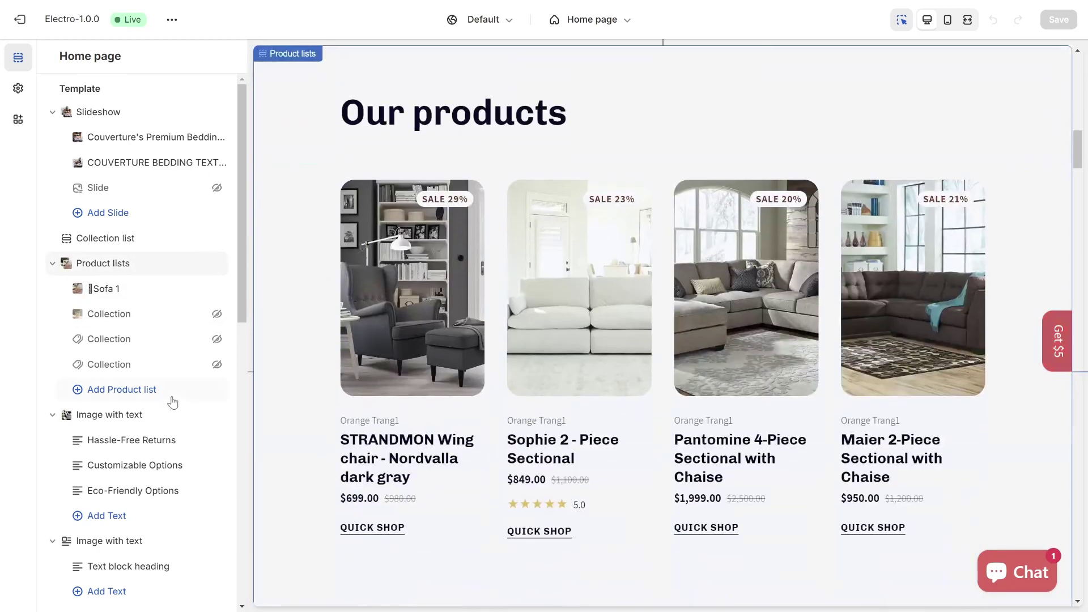
click(109, 415)
click(108, 541)
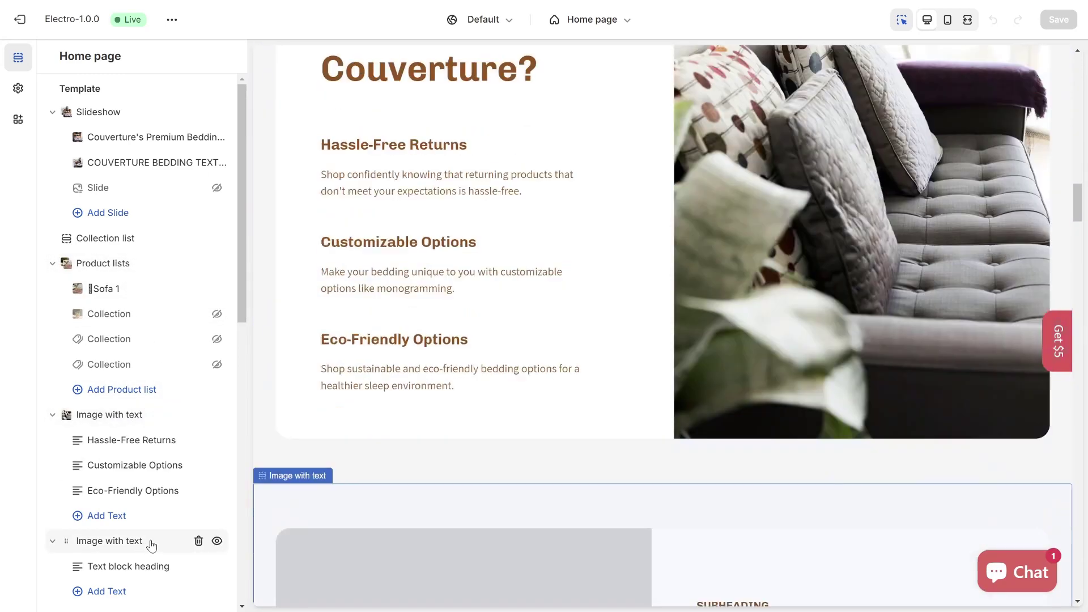
scroll(159, 434, down, 3)
scroll(159, 434, down, 3)
scroll(159, 434, down, 3)
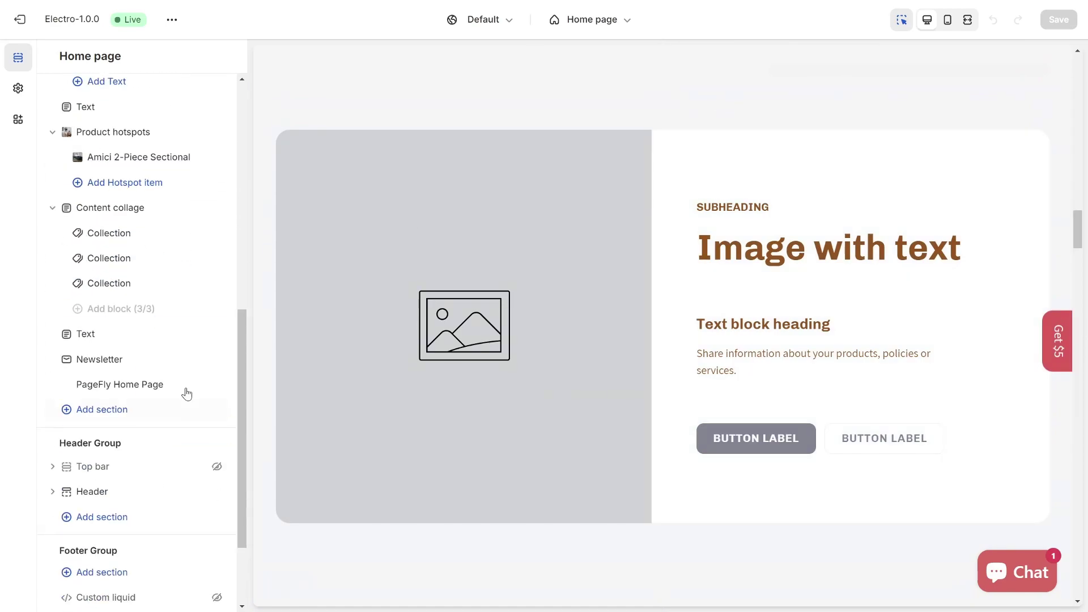
click(119, 385)
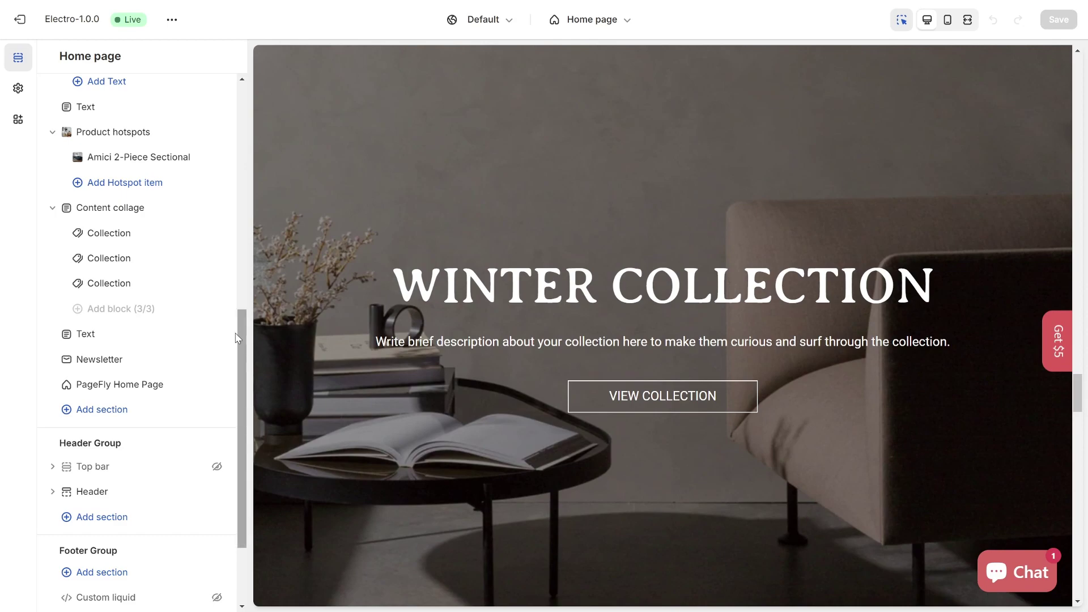
Step: Hide the Text, Newsletter and Content collage sections from the home page template
mouse_move(128, 333)
click(85, 333)
click(217, 334)
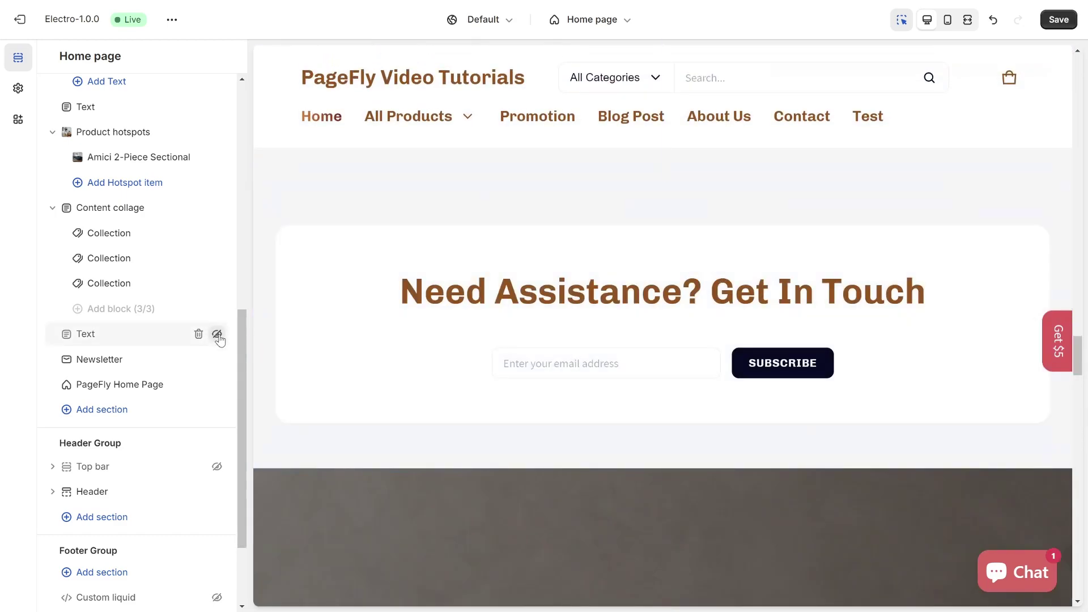
click(218, 358)
click(110, 207)
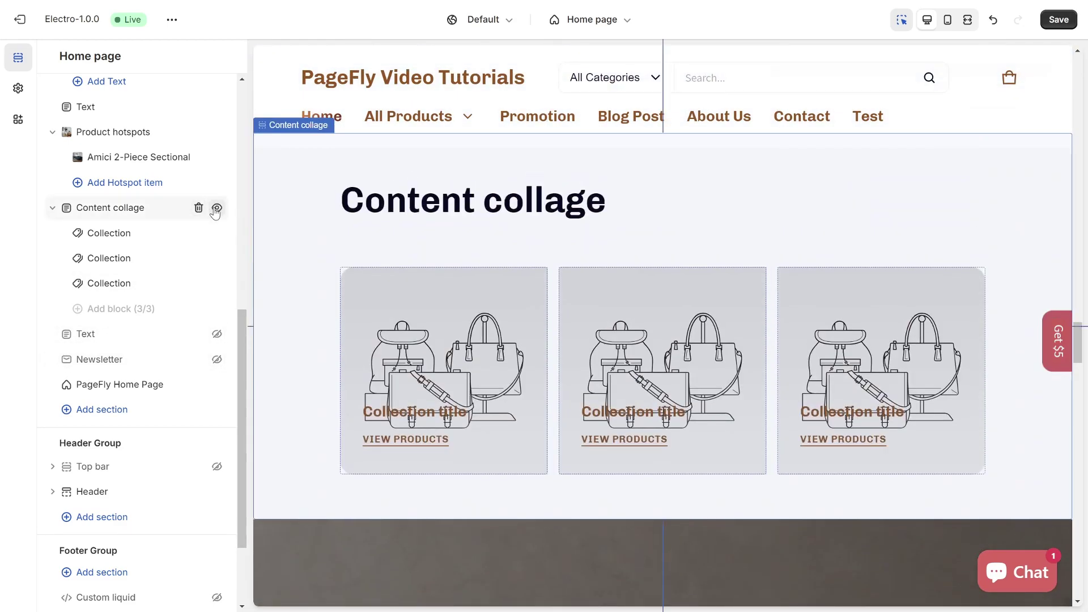
click(217, 208)
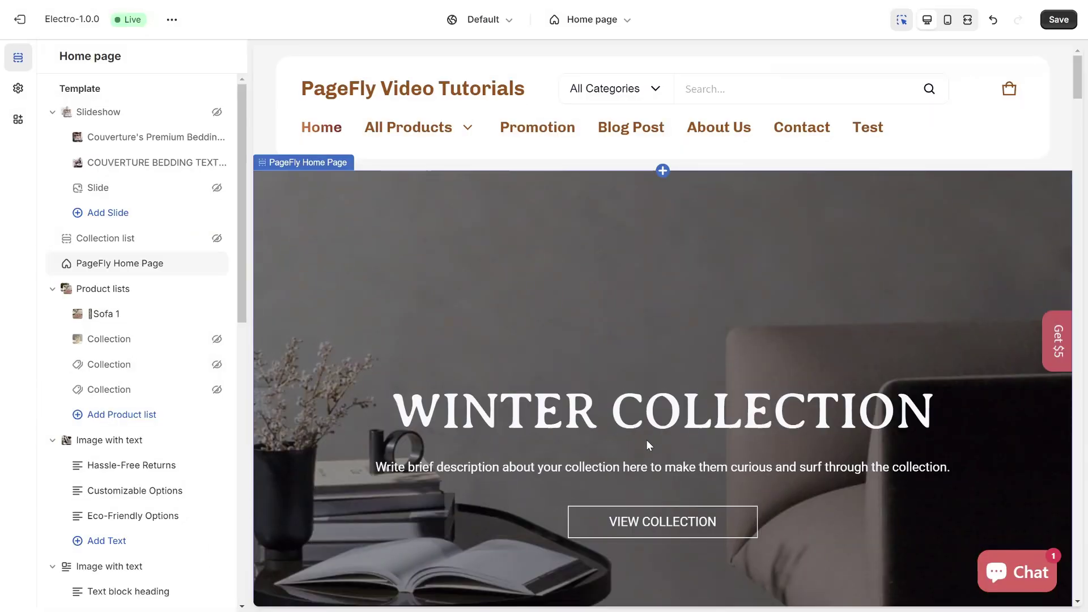
scroll(654, 446, down, 5)
scroll(655, 447, down, 5)
scroll(655, 447, down, 5)
scroll(656, 451, down, 5)
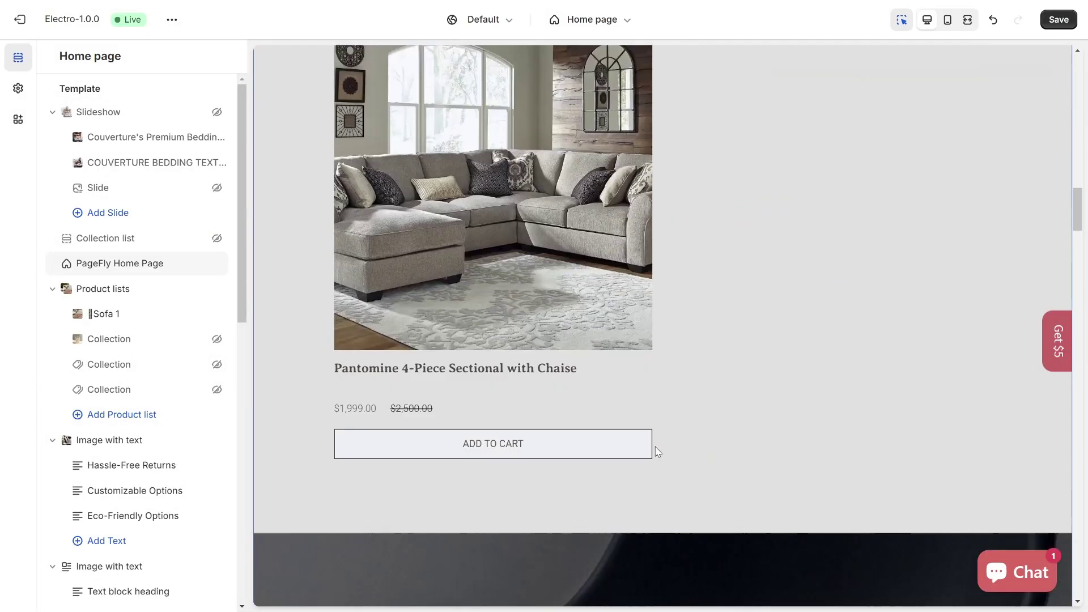
scroll(657, 451, down, 5)
scroll(656, 451, down, 5)
scroll(657, 450, down, 5)
scroll(656, 451, down, 5)
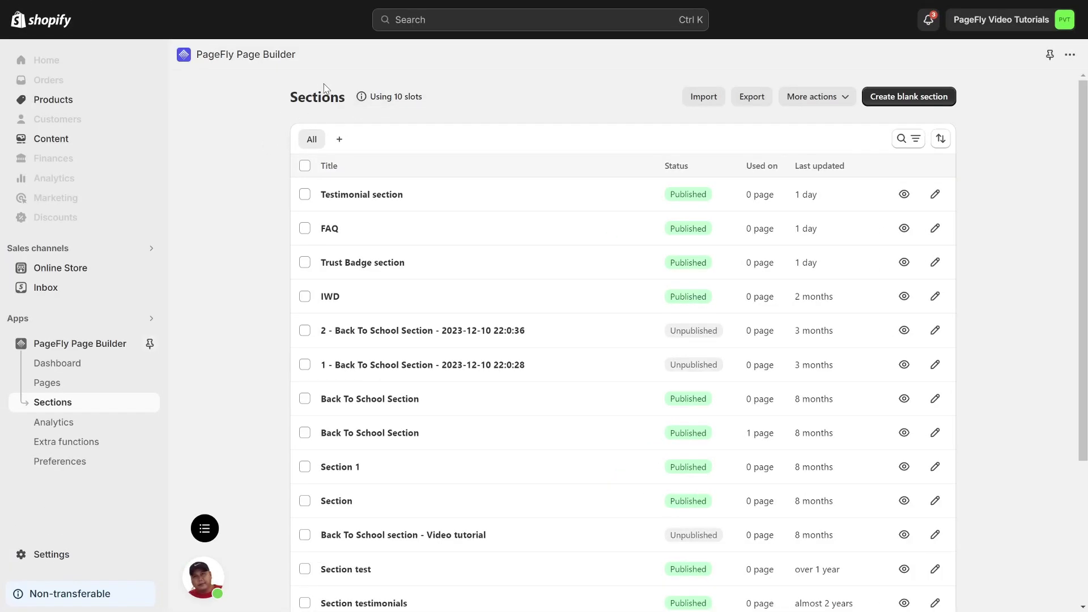
scroll(467, 442, down, 3)
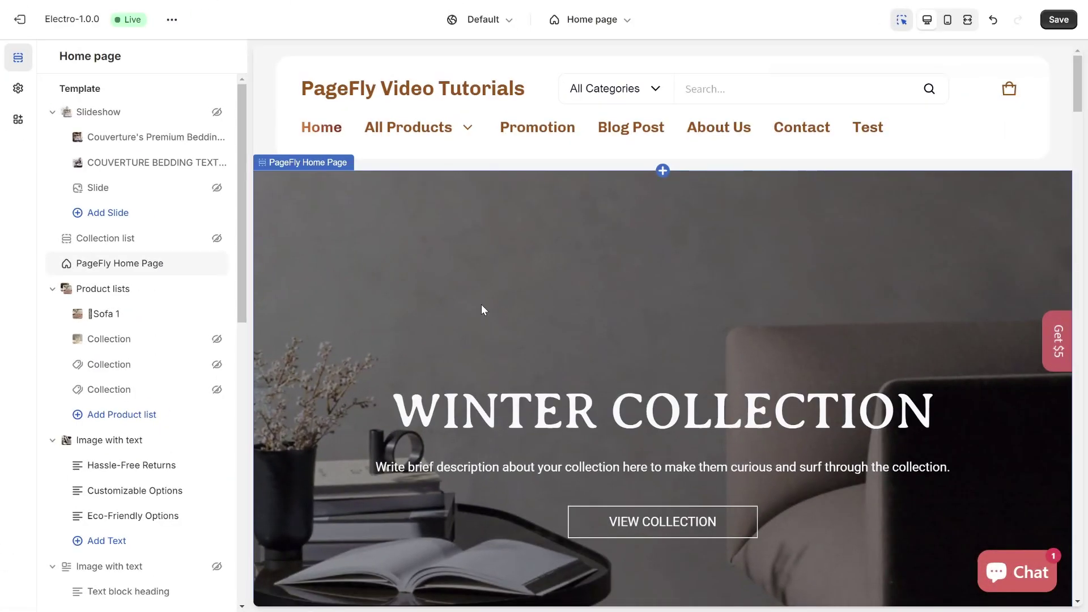
scroll(170, 397, down, 5)
scroll(170, 398, down, 5)
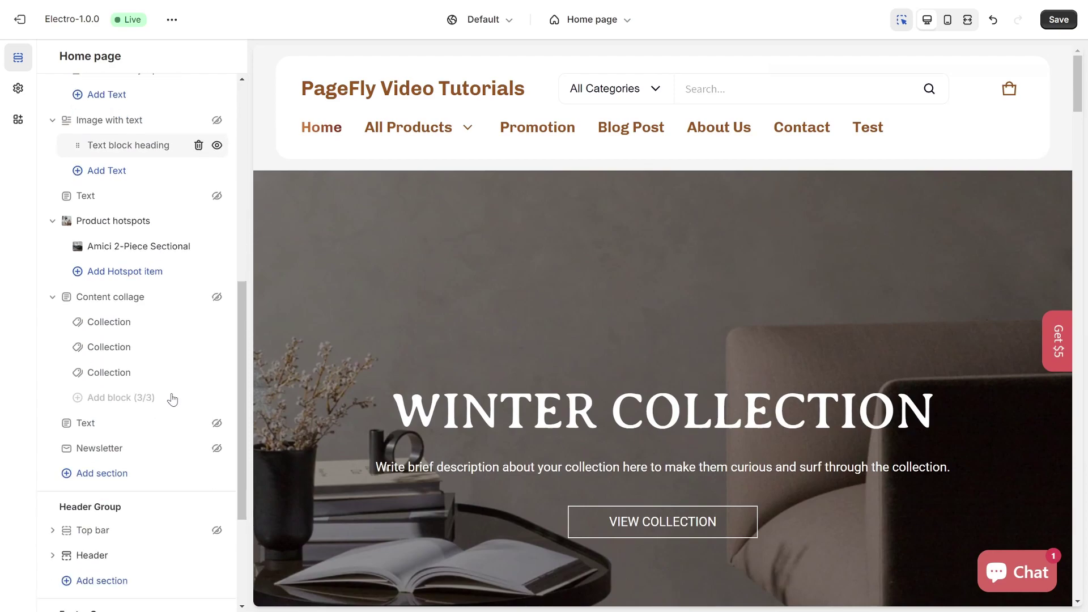
Step: Add an empty PageFly Section at the bottom of the Electro home template
click(133, 474)
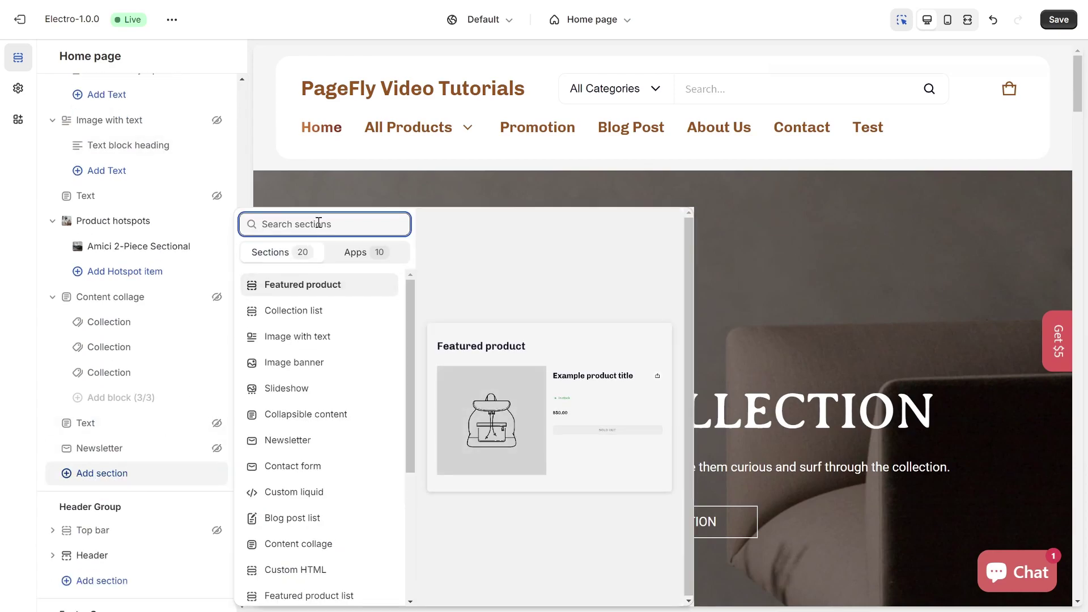
text(PageFly section)
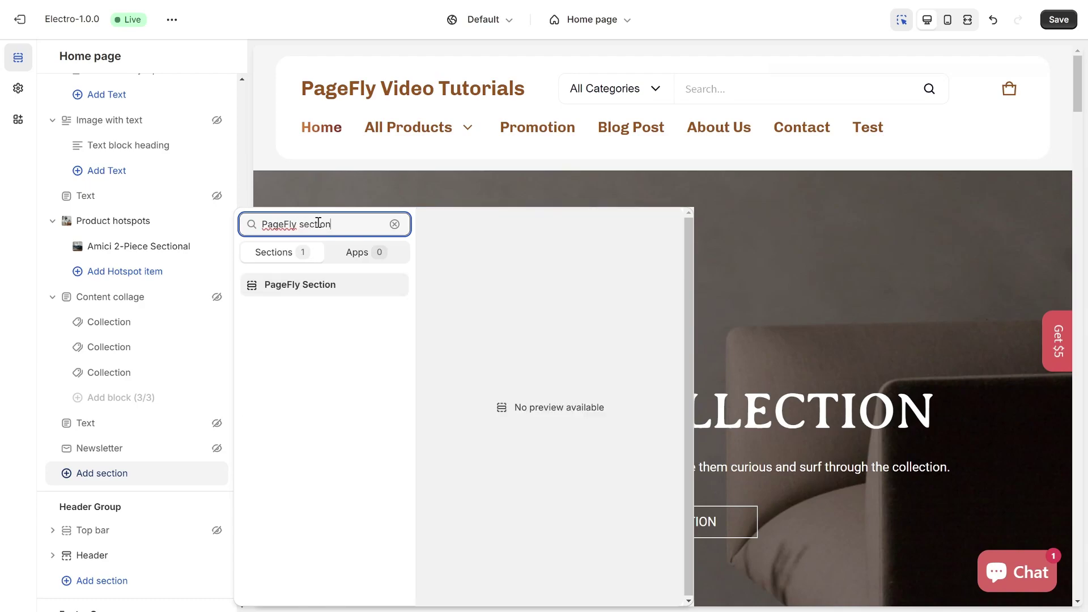
click(299, 287)
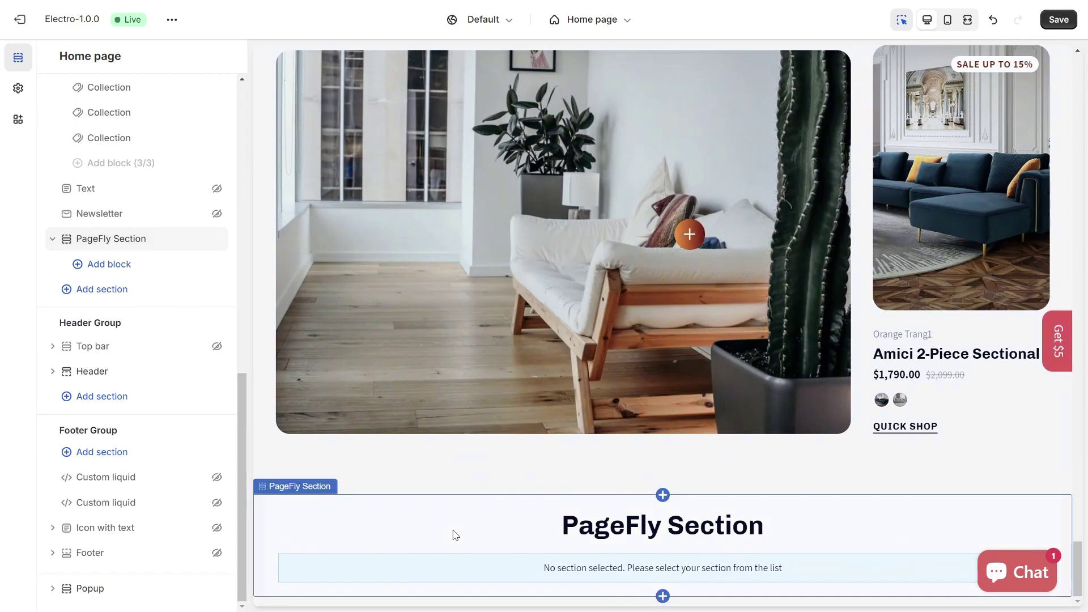
Step: Assign the FAQ section to the new PageFly Section, save, and reopen the Sections choice
click(454, 533)
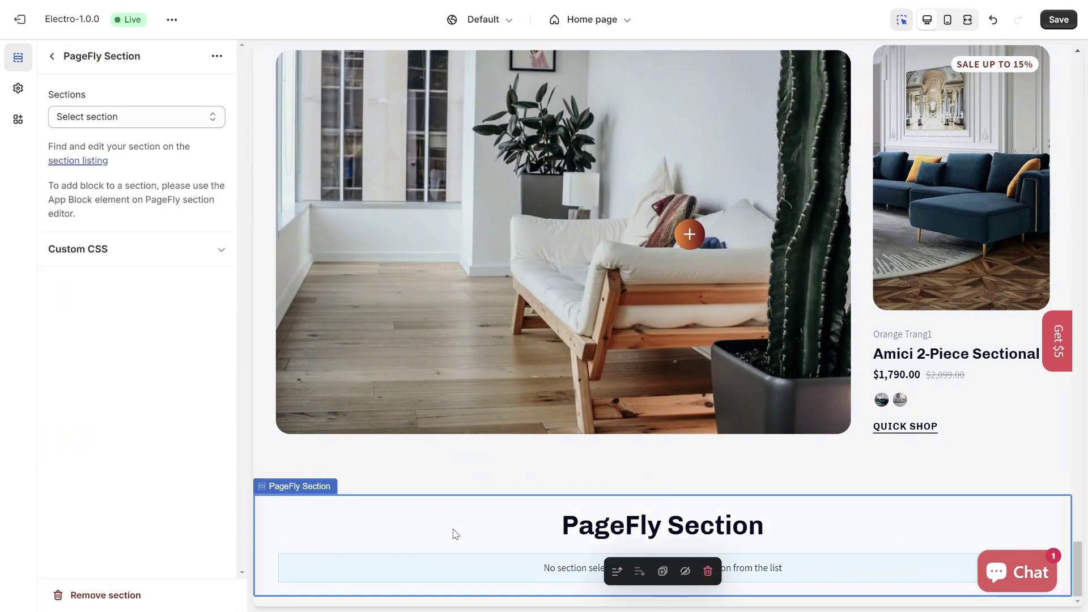
click(128, 117)
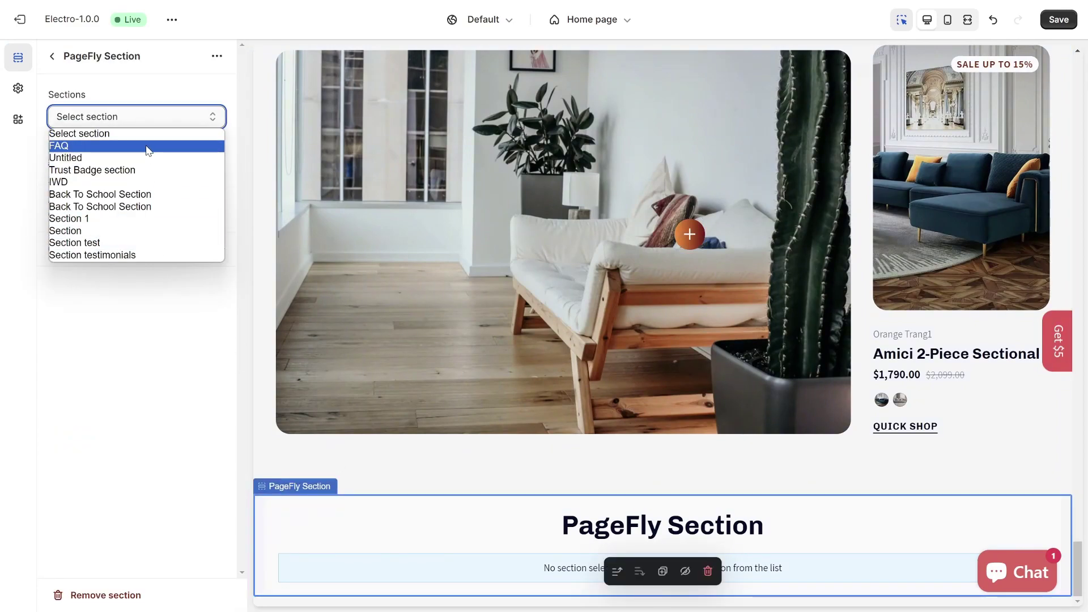
click(146, 146)
click(179, 326)
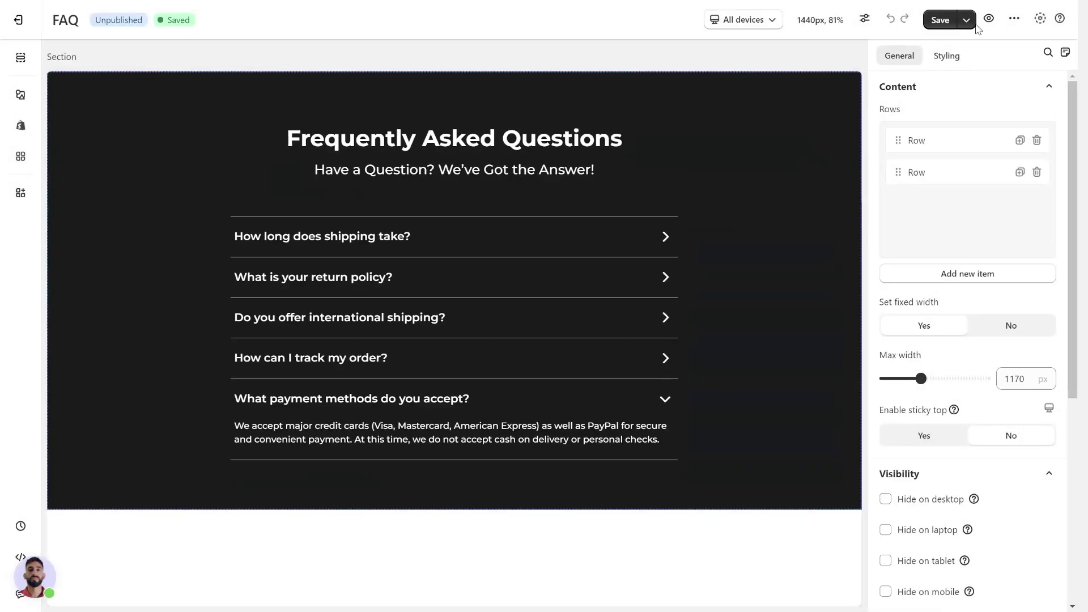
click(966, 19)
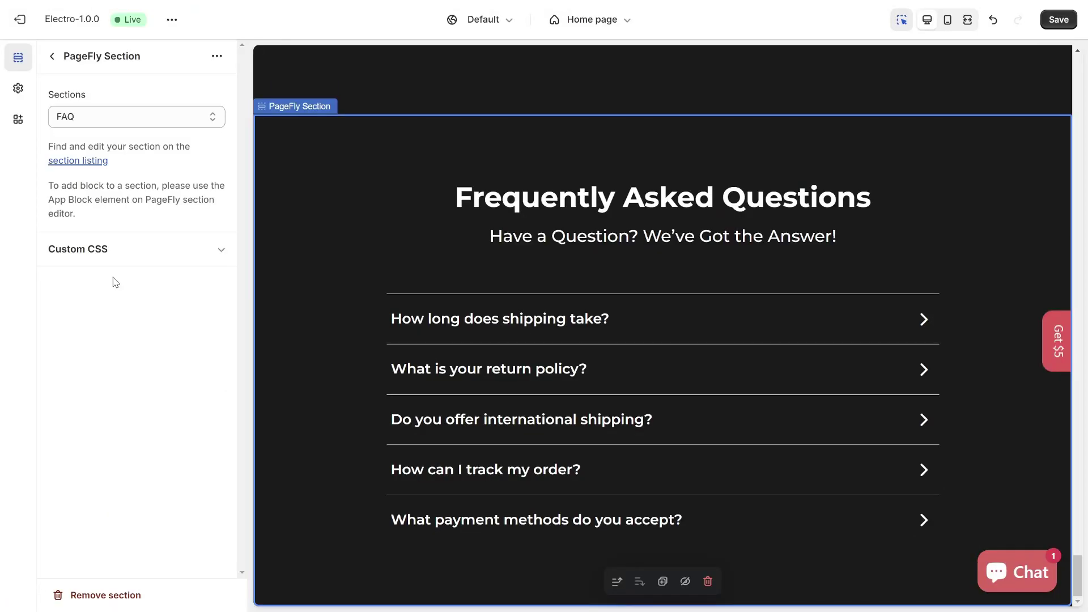
click(128, 117)
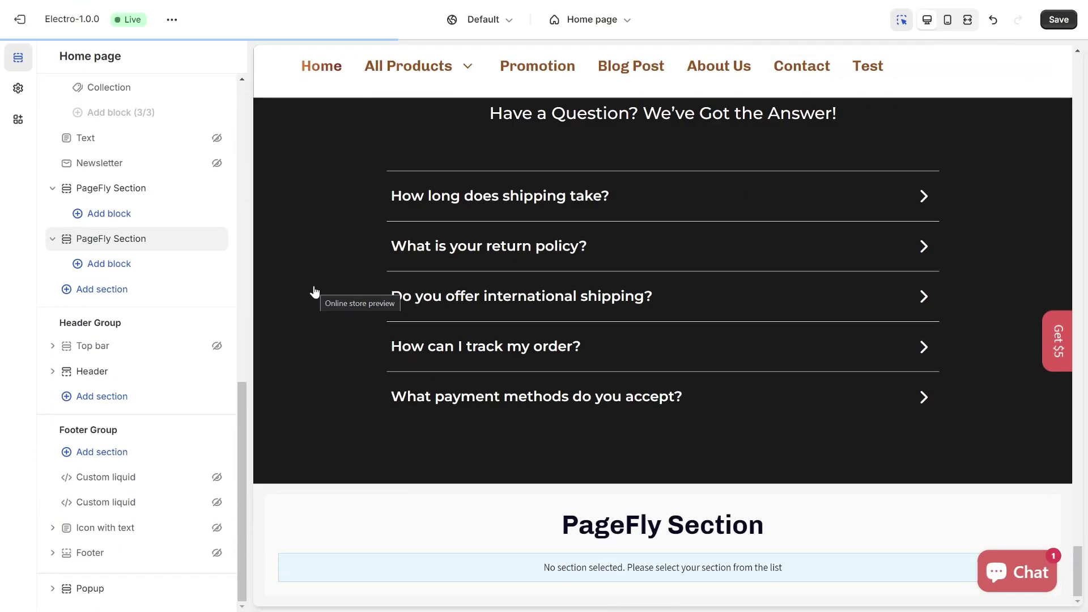
Step: Assign the Trust Badge section to the second PageFly Section and return to the section list
click(442, 522)
click(136, 117)
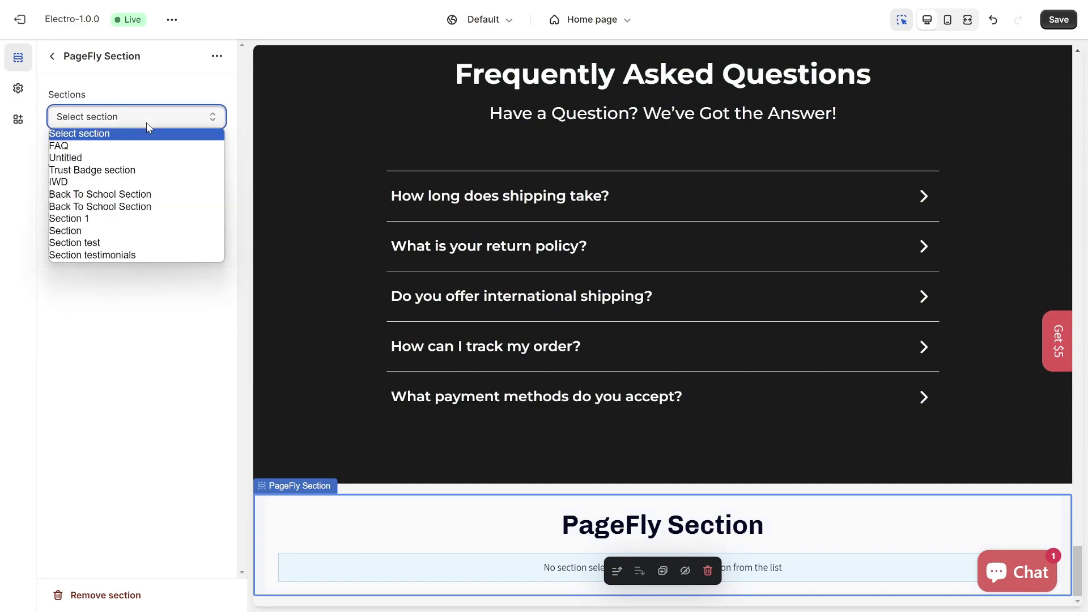
click(102, 170)
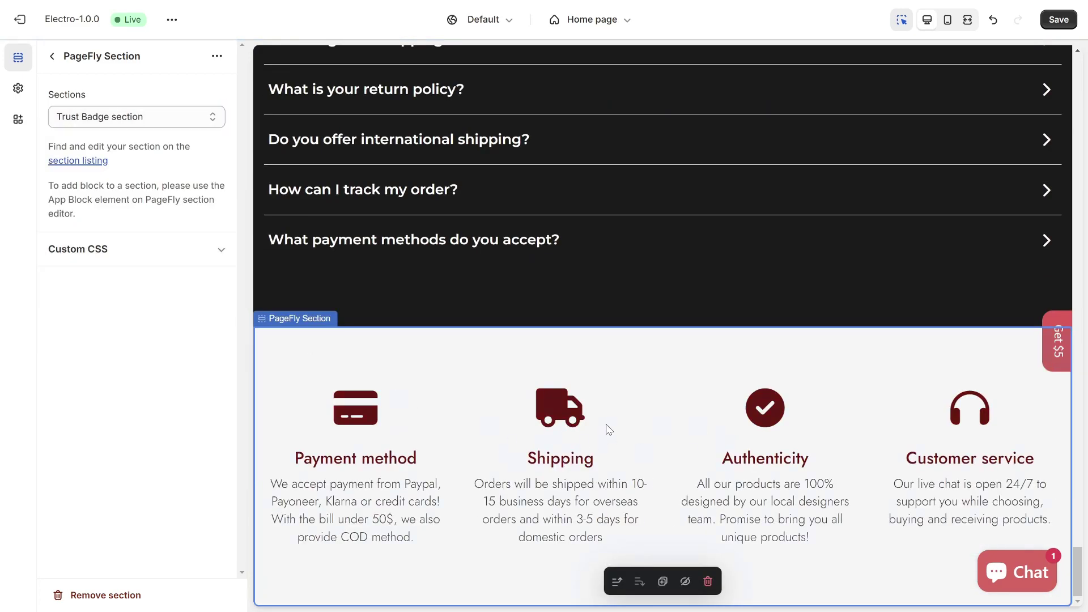
click(49, 56)
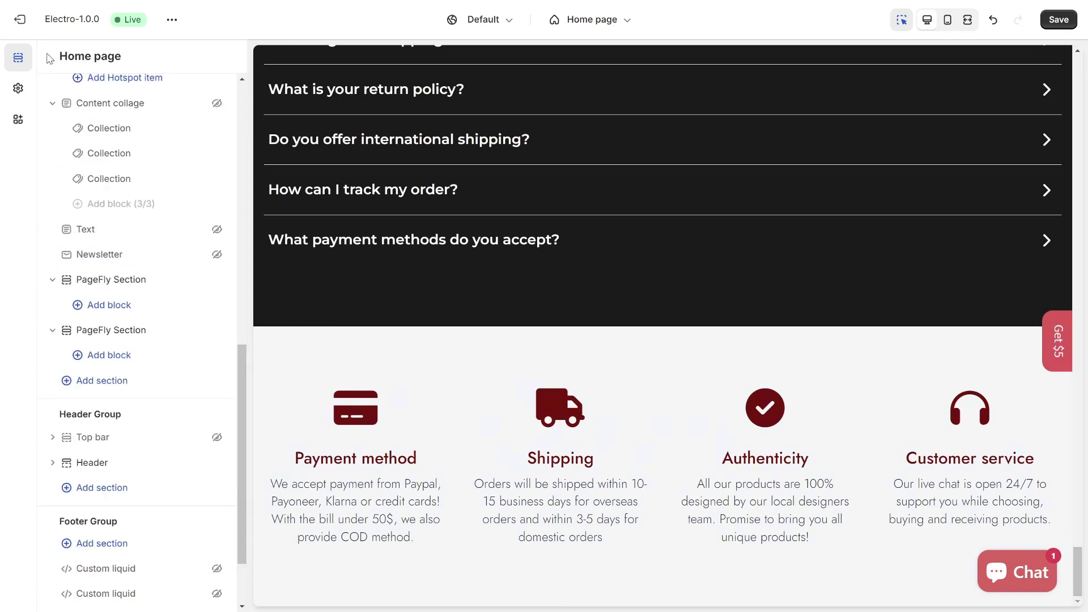
Step: Drag the Trust Badge PageFly Section up to sit just below Product lists
mouse_move(66, 330)
mouse_down()
mouse_move(64, 480)
mouse_move(90, 162)
mouse_up()
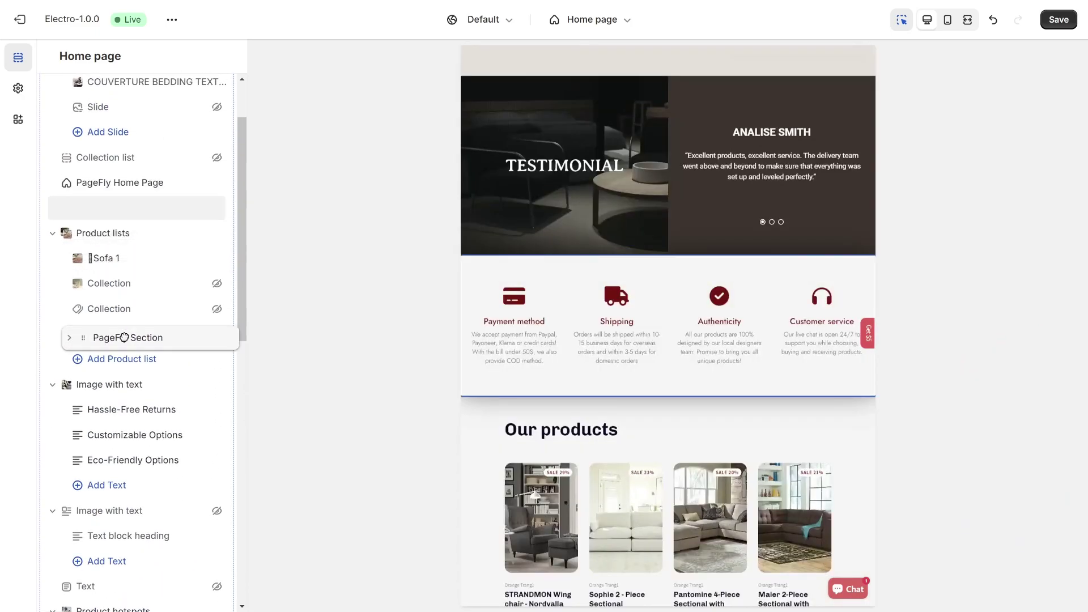
drag(90, 161, 111, 359)
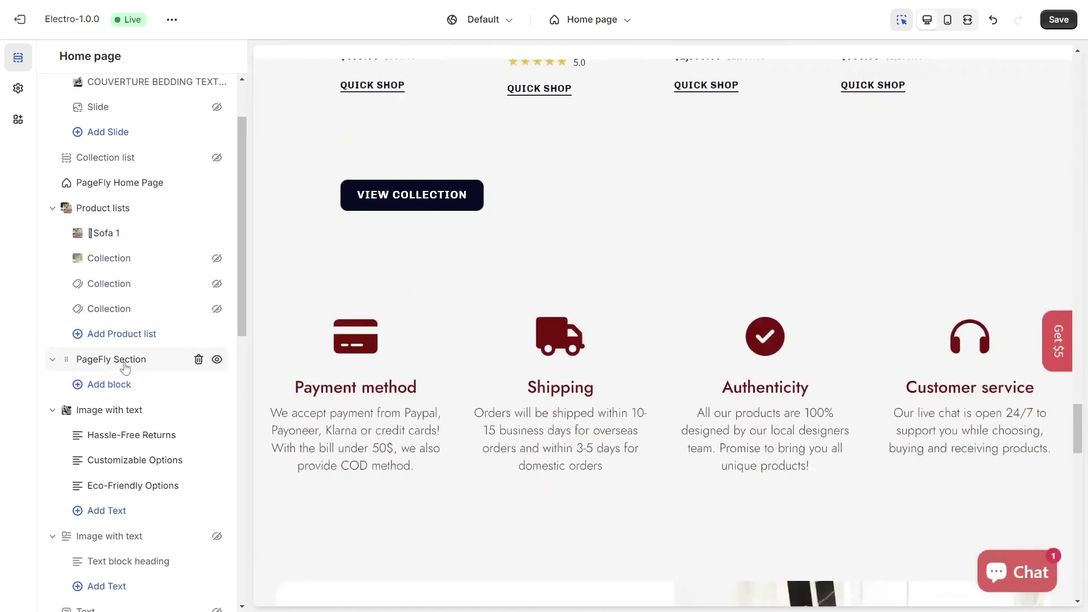
scroll(652, 331, down, 5)
scroll(653, 330, down, 5)
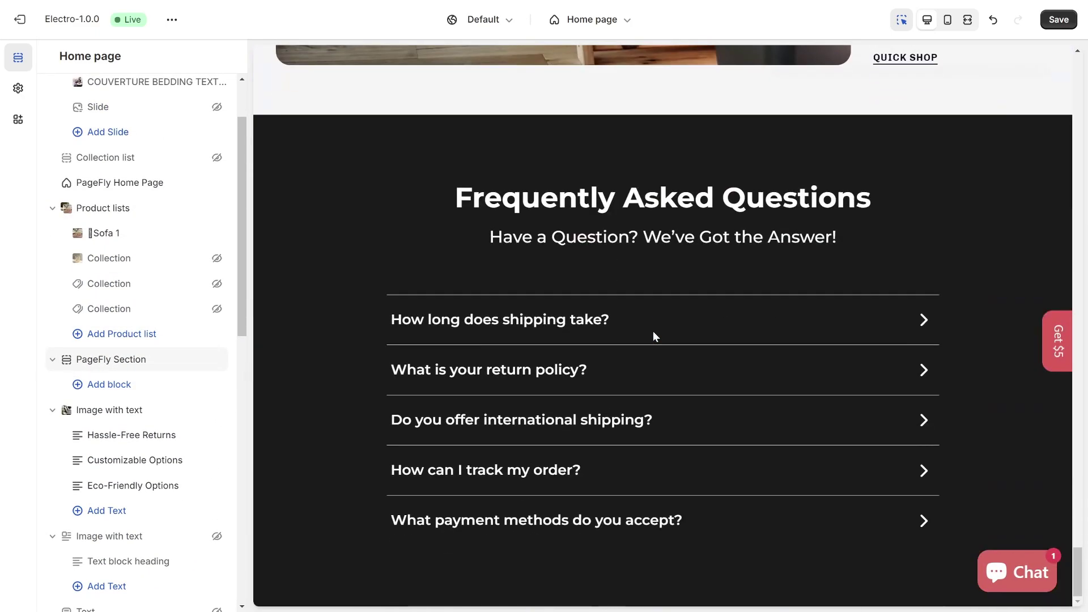
scroll(642, 366, down, 3)
scroll(642, 366, down, 5)
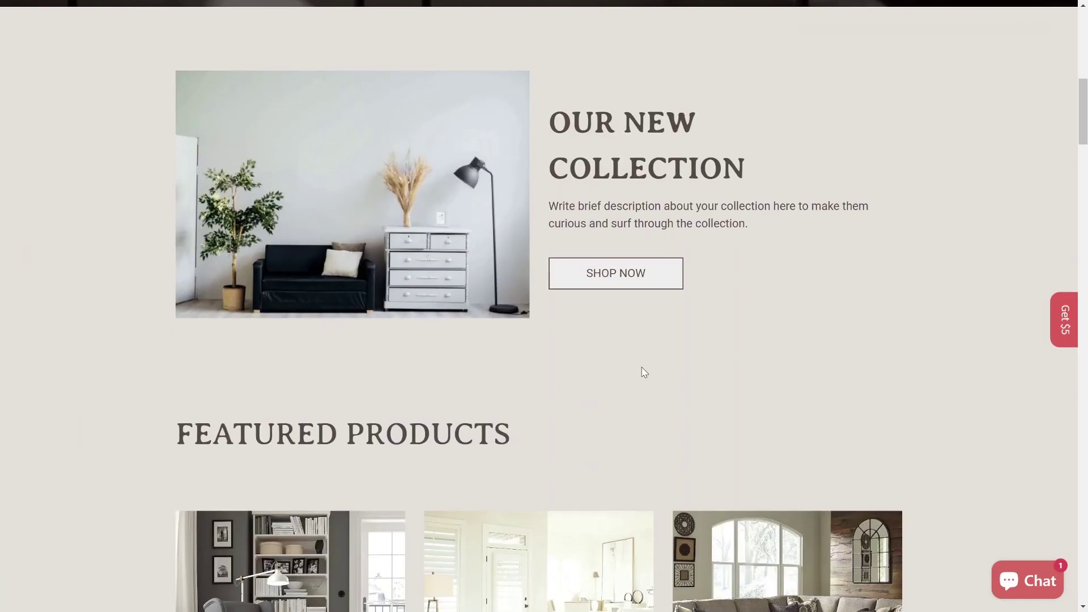
scroll(641, 366, down, 4)
scroll(642, 367, down, 5)
scroll(642, 366, down, 5)
scroll(642, 366, down, 4)
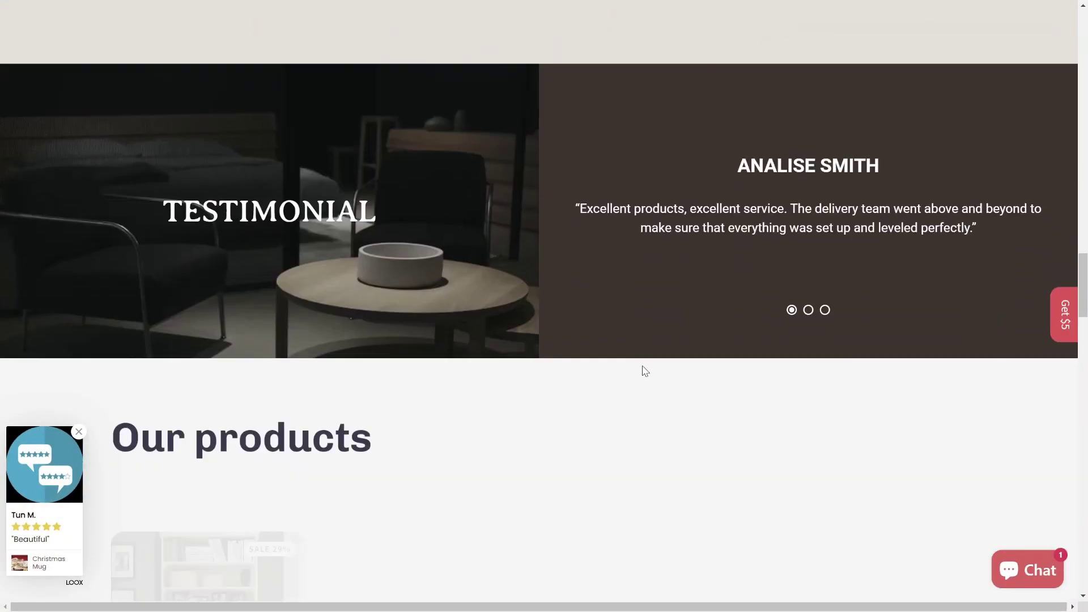
scroll(642, 366, down, 3)
scroll(642, 366, down, 5)
scroll(642, 365, down, 4)
scroll(642, 366, down, 4)
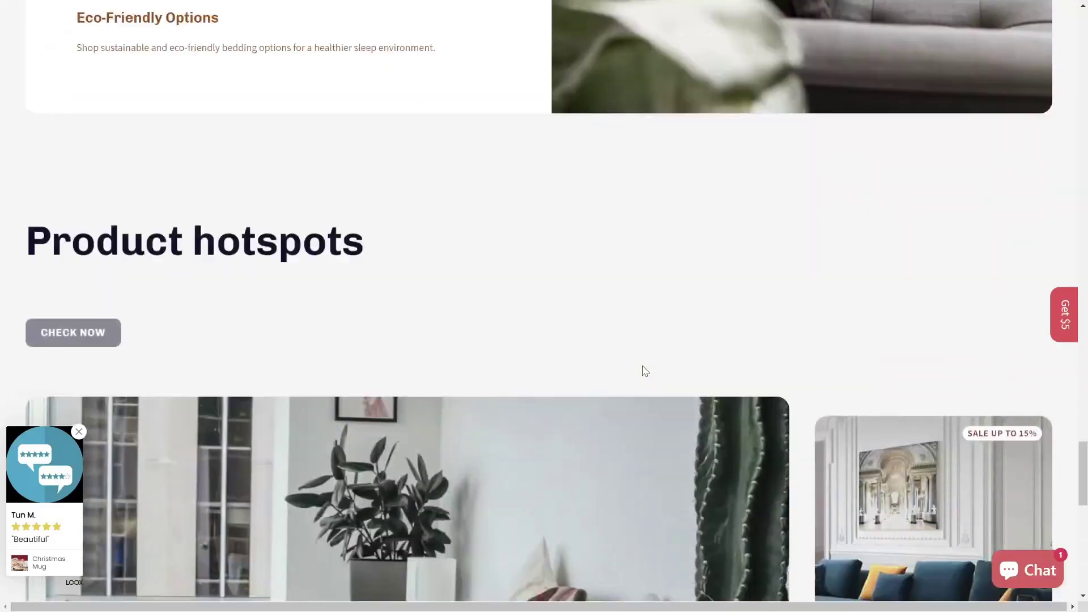
scroll(641, 366, down, 5)
scroll(641, 365, down, 2)
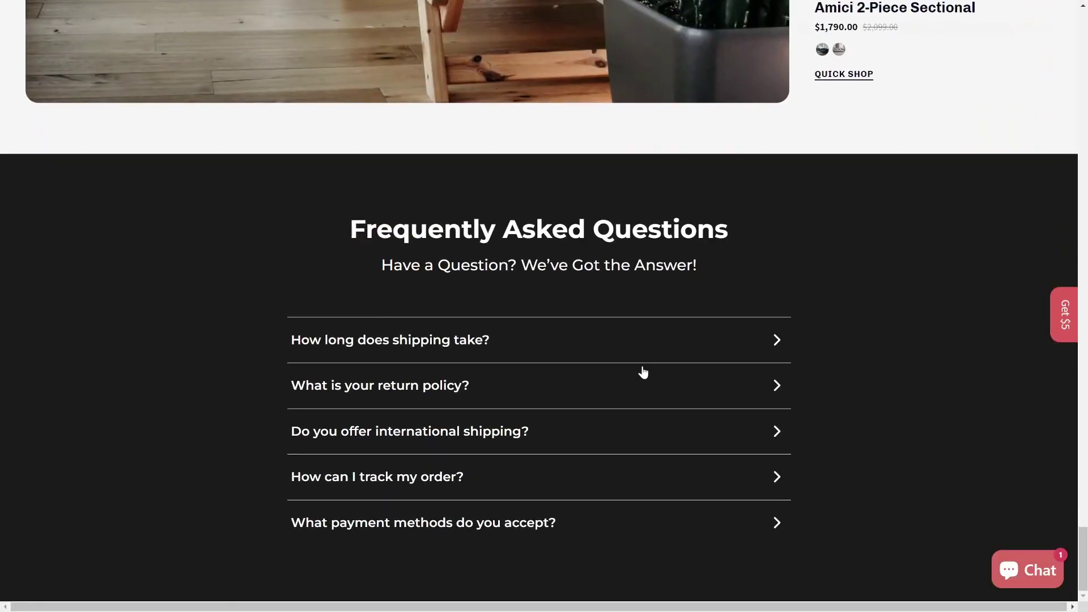